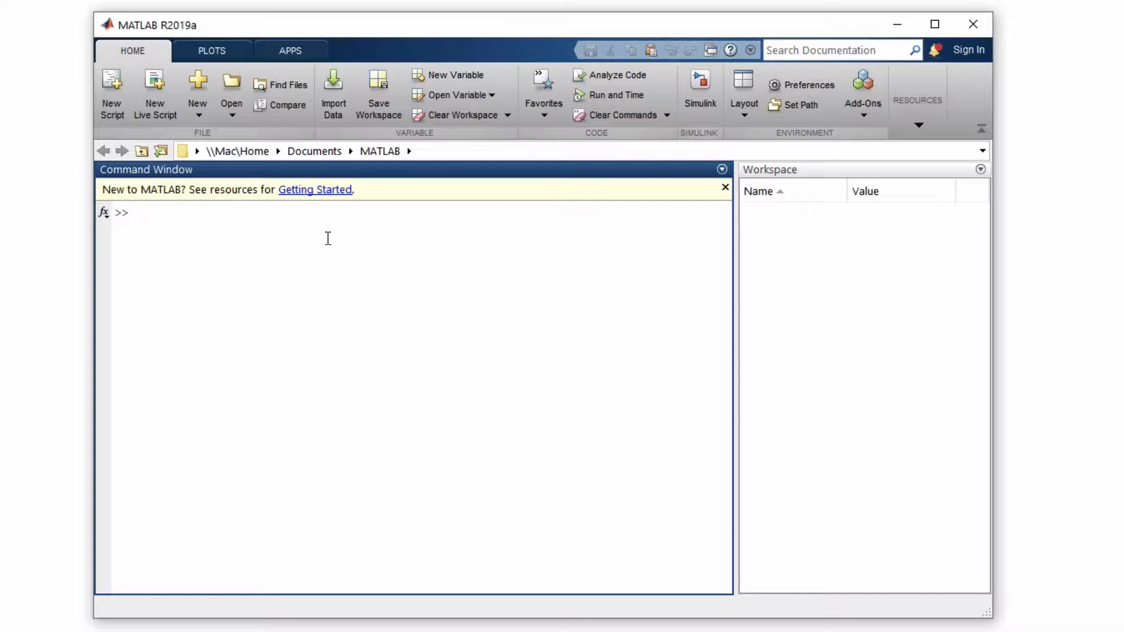
Run plecslib in the MATLAB Command Window to open the PLECS Library 4.3 window
type("plecslib")
key("Return")
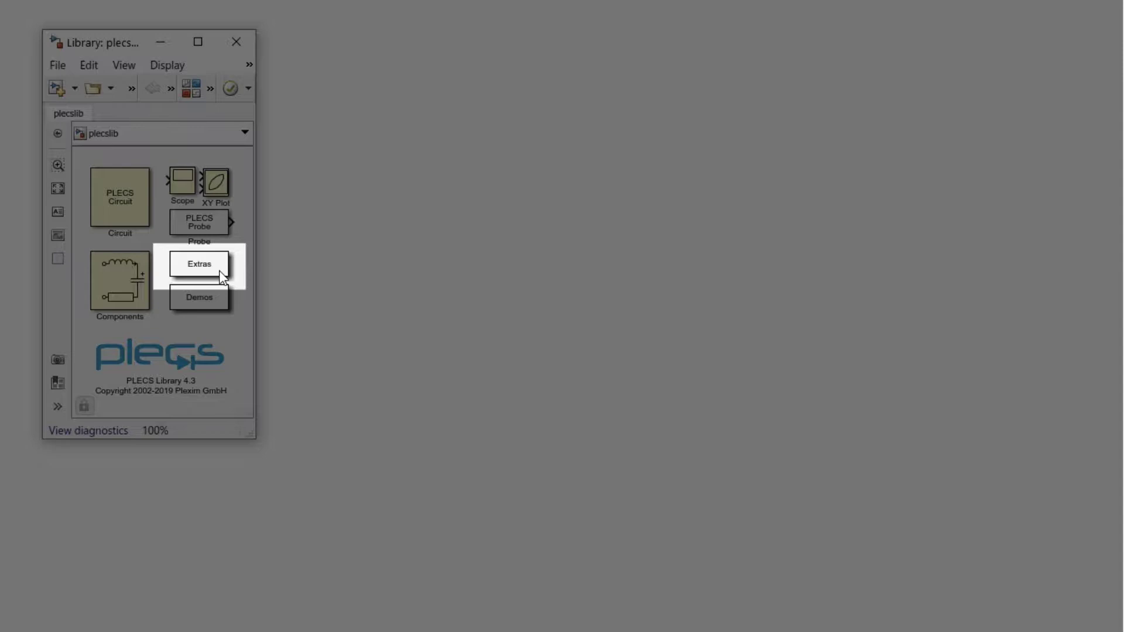
Open the PLECS Extras library, create a blank Simulink model, and copy the PLECS Library block into it
double_click(223, 276)
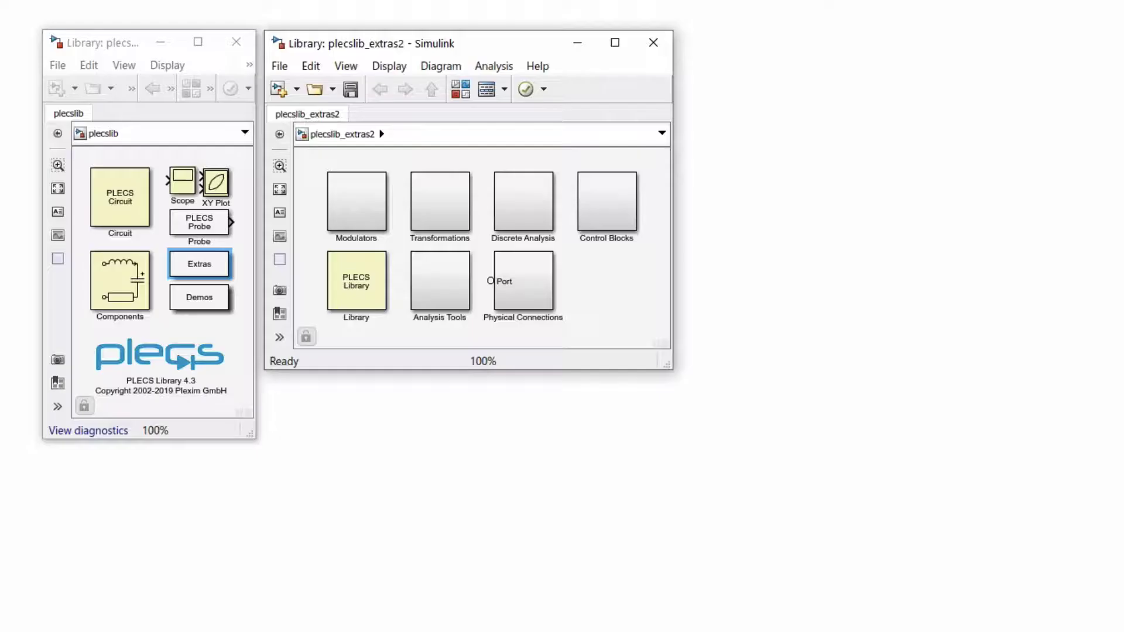
left_click(57, 68)
left_click(57, 64)
mouse_move(90, 87)
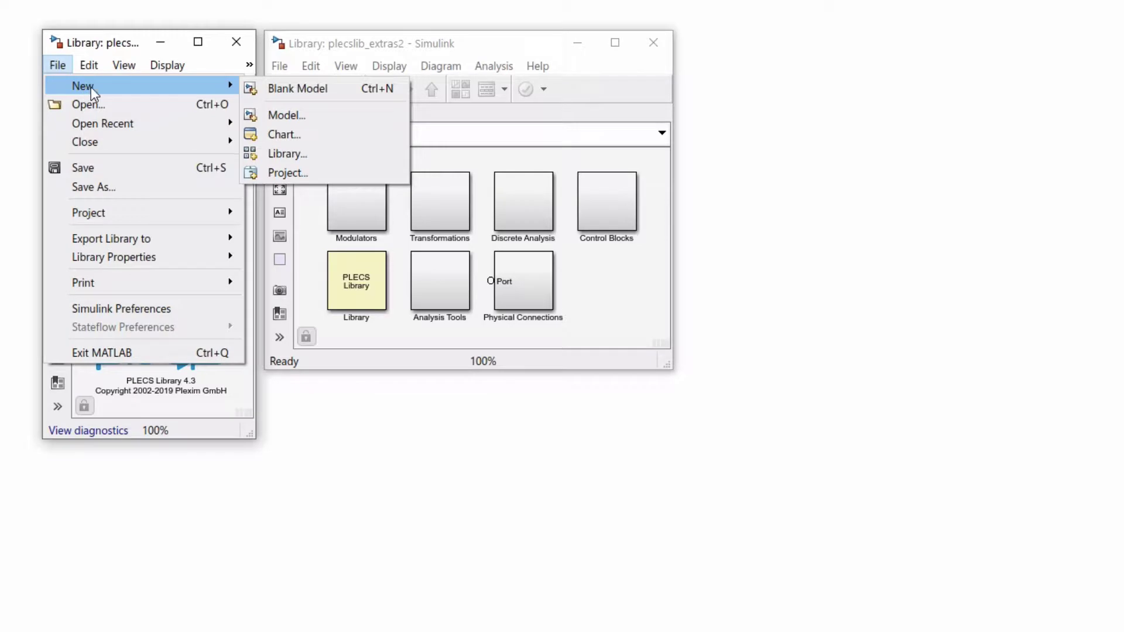
left_click(295, 89)
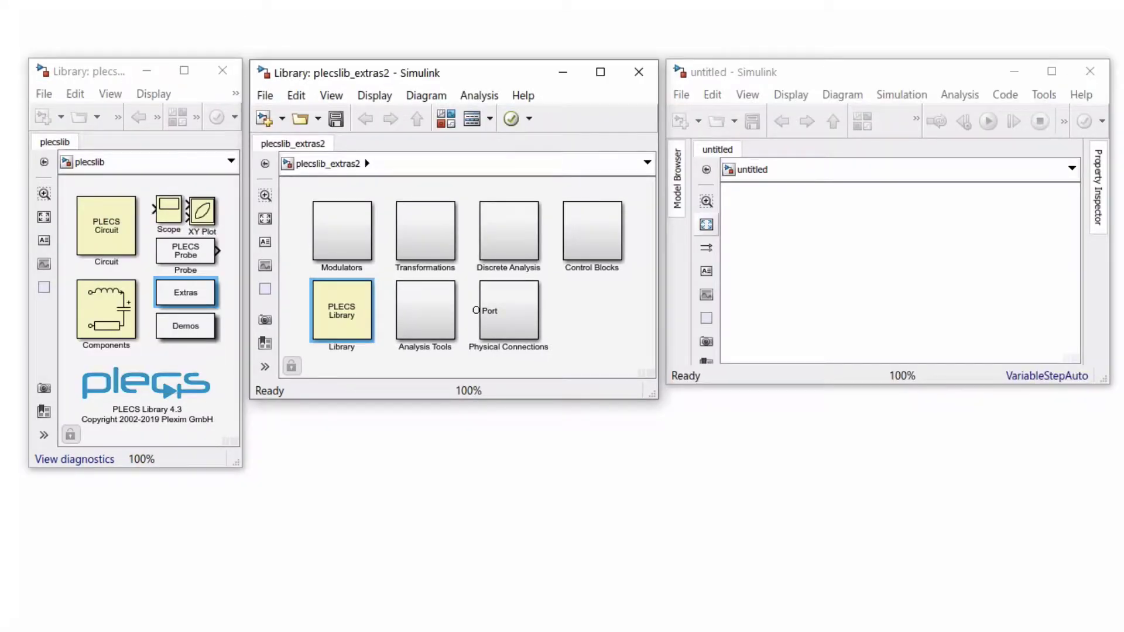
left_click_drag(355, 331, 826, 283)
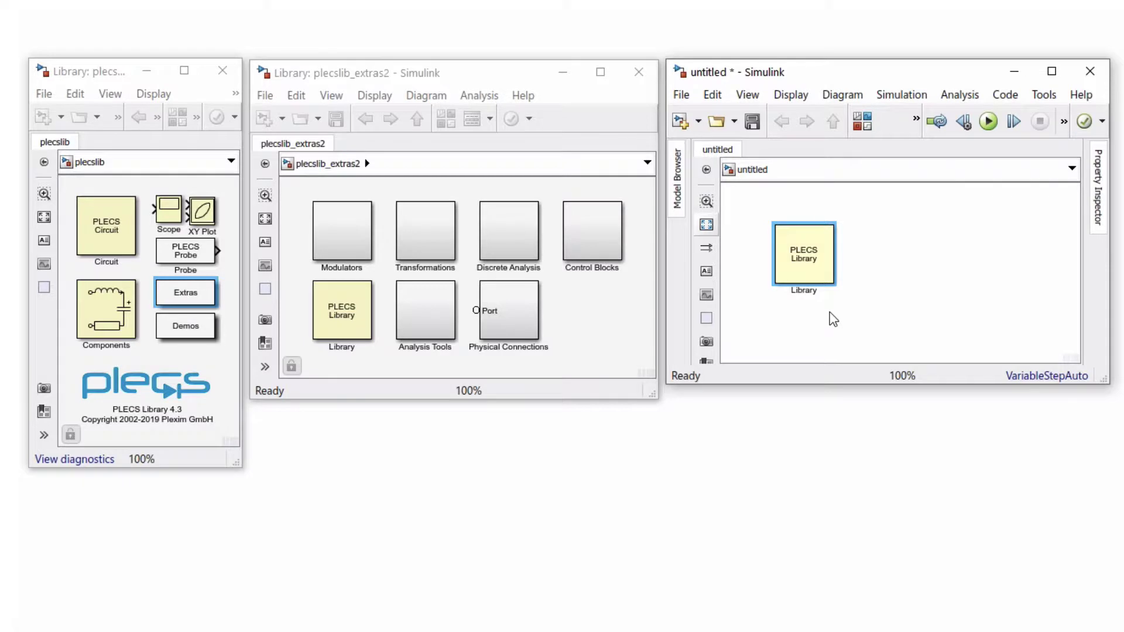
Save the new model to the Desktop under the file name pi
left_click(680, 95)
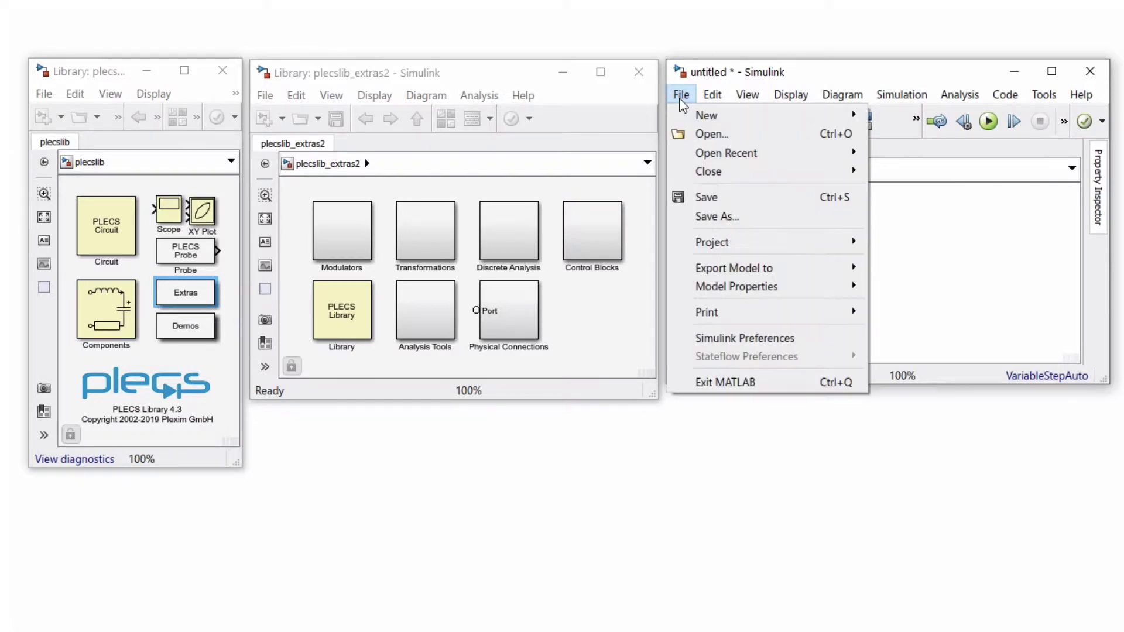
left_click(701, 211)
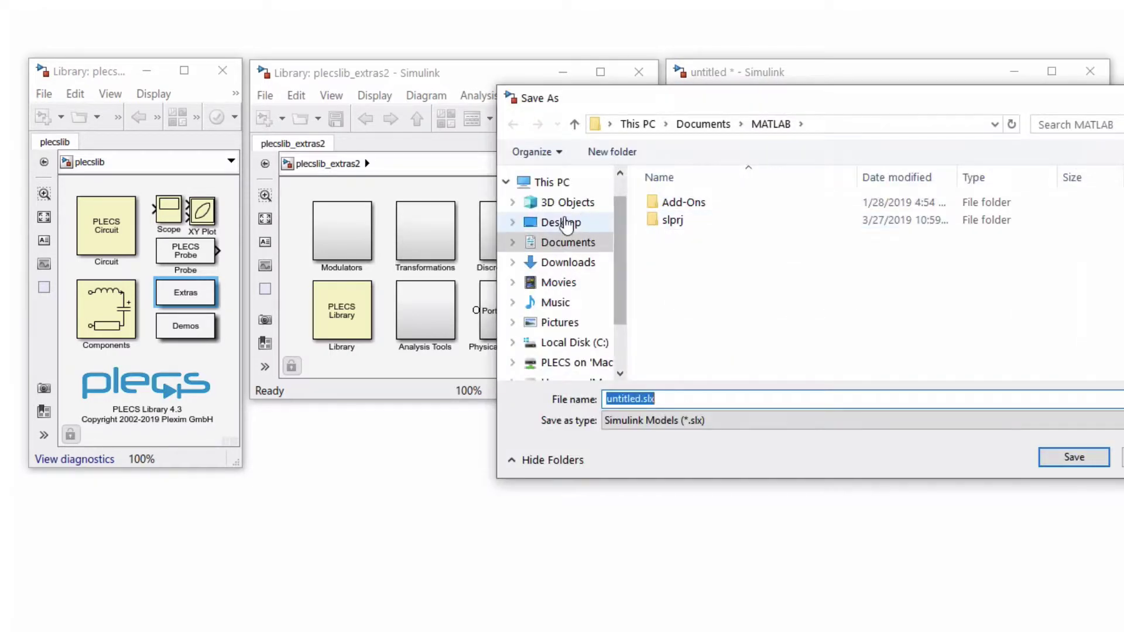
left_click(564, 223)
left_click(677, 396)
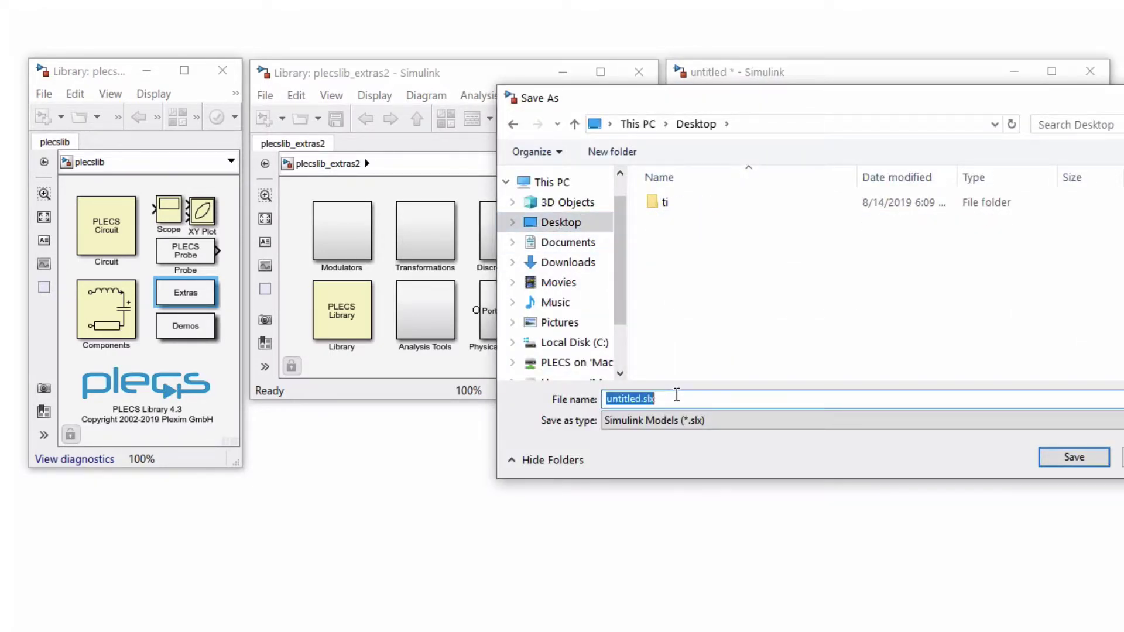
key("BackSpace")
type("pi")
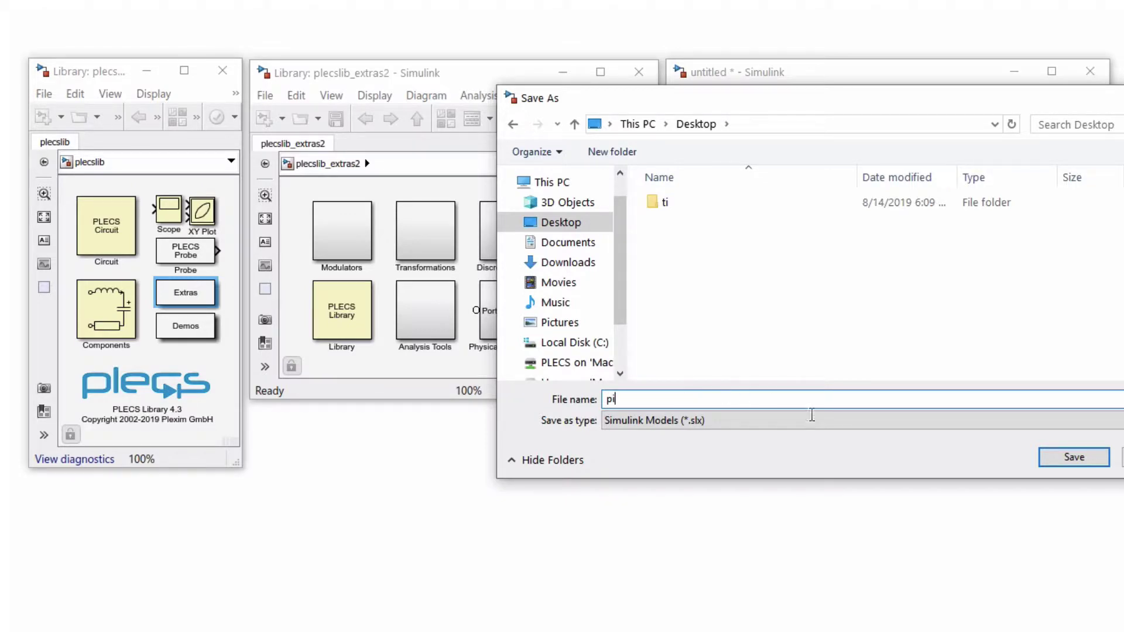
left_click(1074, 458)
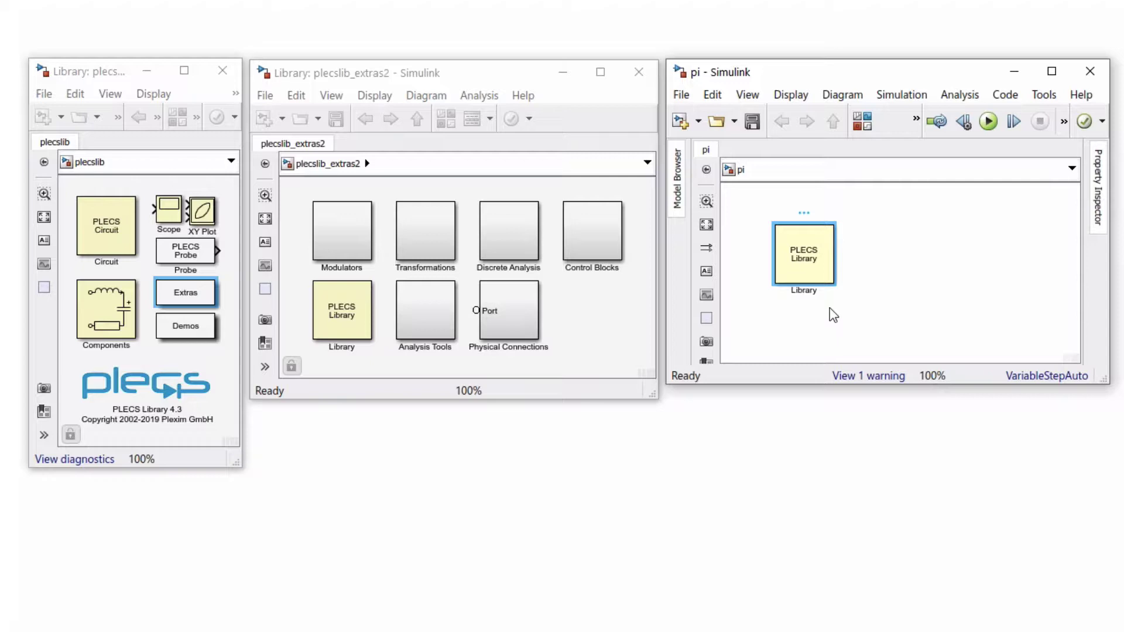
Open the PLECS Library block's schematic and add a slip-ring induction machine from the Library Browser
double_click(823, 278)
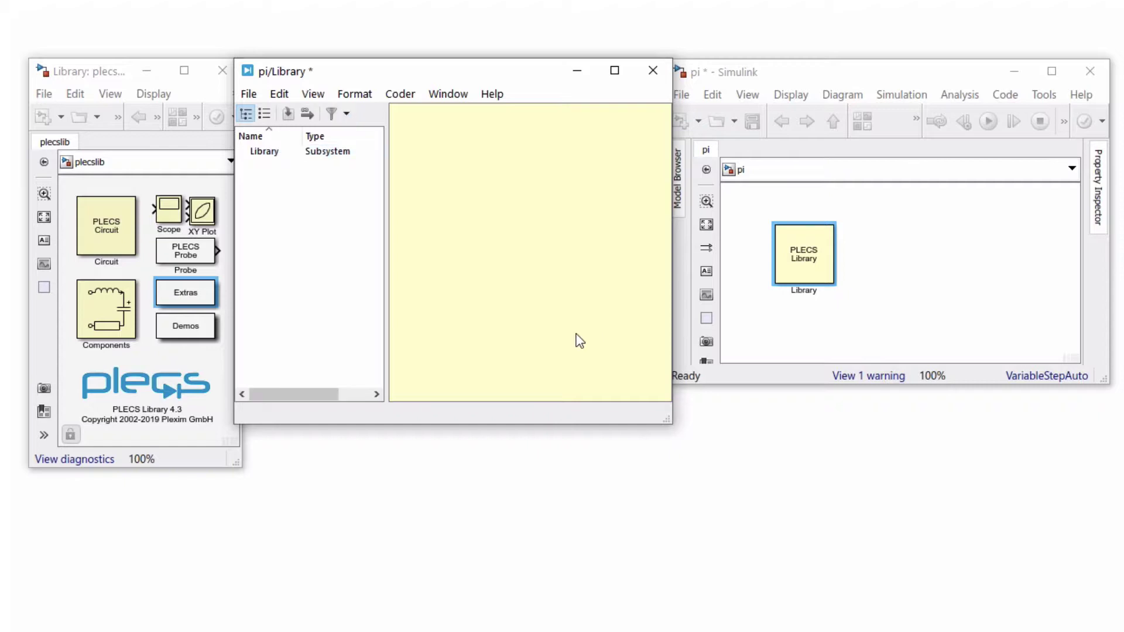
left_click(177, 116)
type("ma")
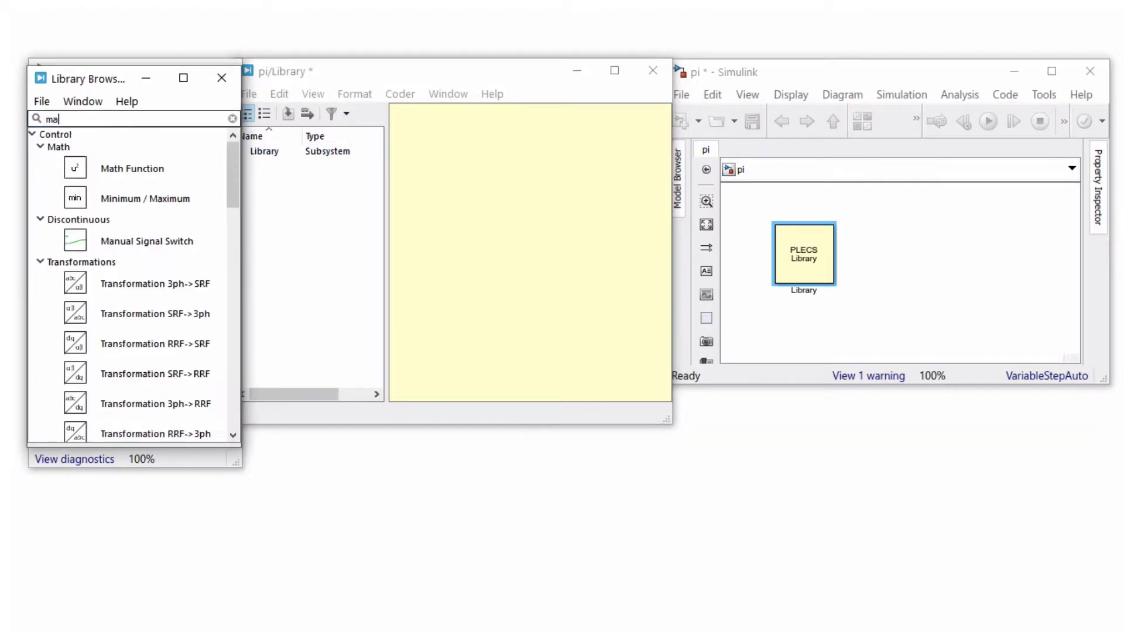
type("ch")
left_click_drag(75, 222, 520, 195)
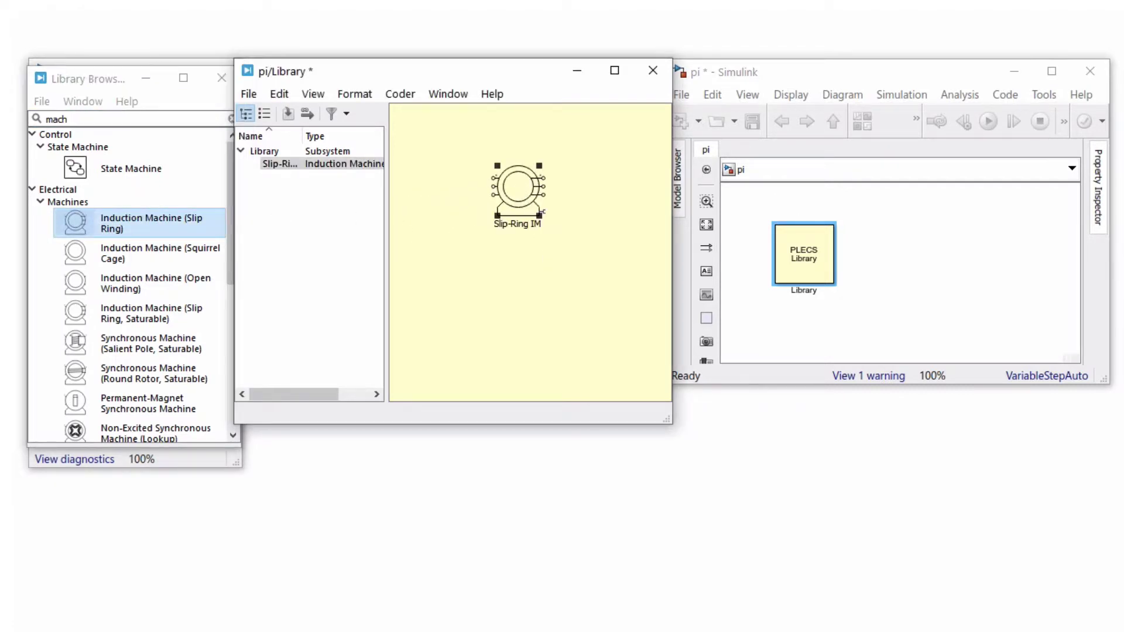
Add a test resistor, inductor and capacitor side by side on the library canvas
double_click(123, 118)
type("res")
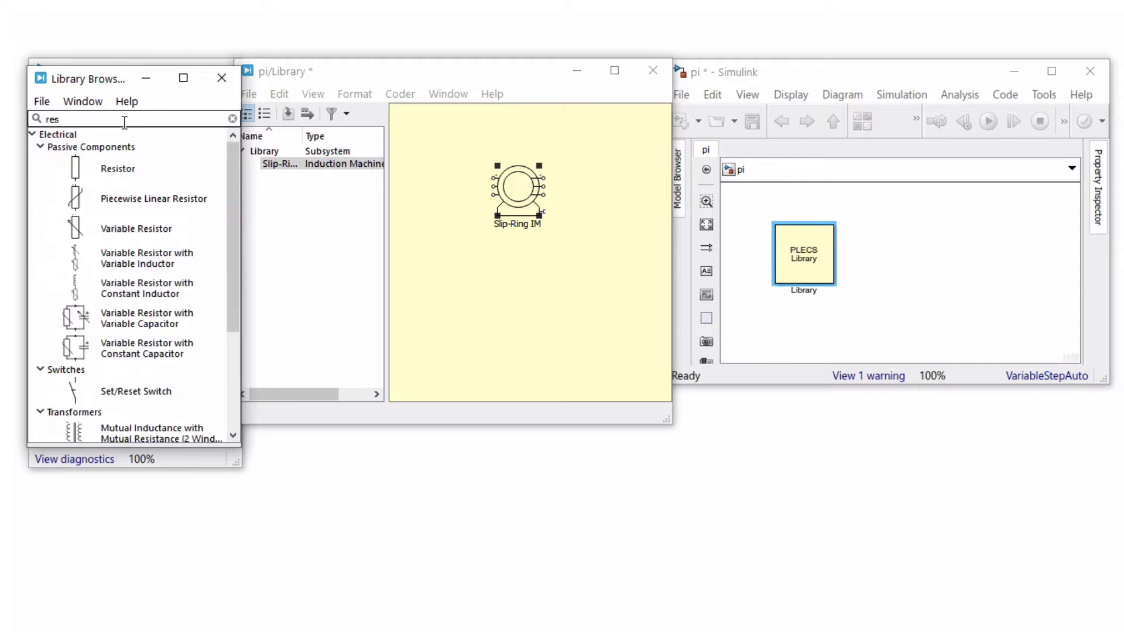
left_click_drag(75, 169, 466, 283)
double_click(117, 119)
type("ind")
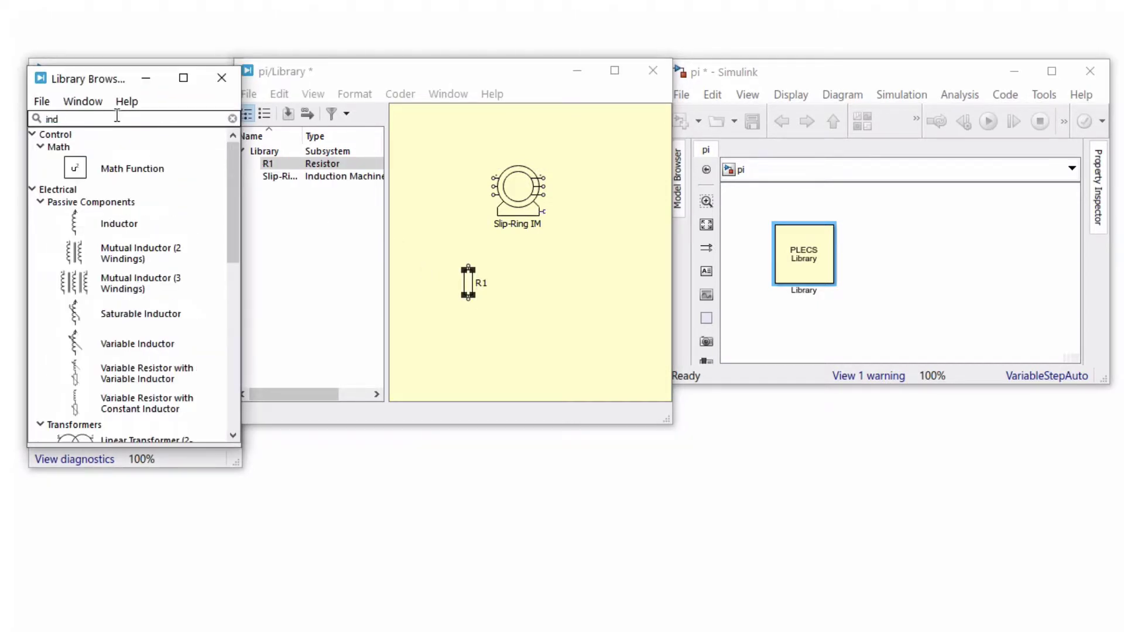
left_click_drag(75, 224, 516, 288)
double_click(80, 118)
type("cap")
left_click_drag(75, 169, 554, 283)
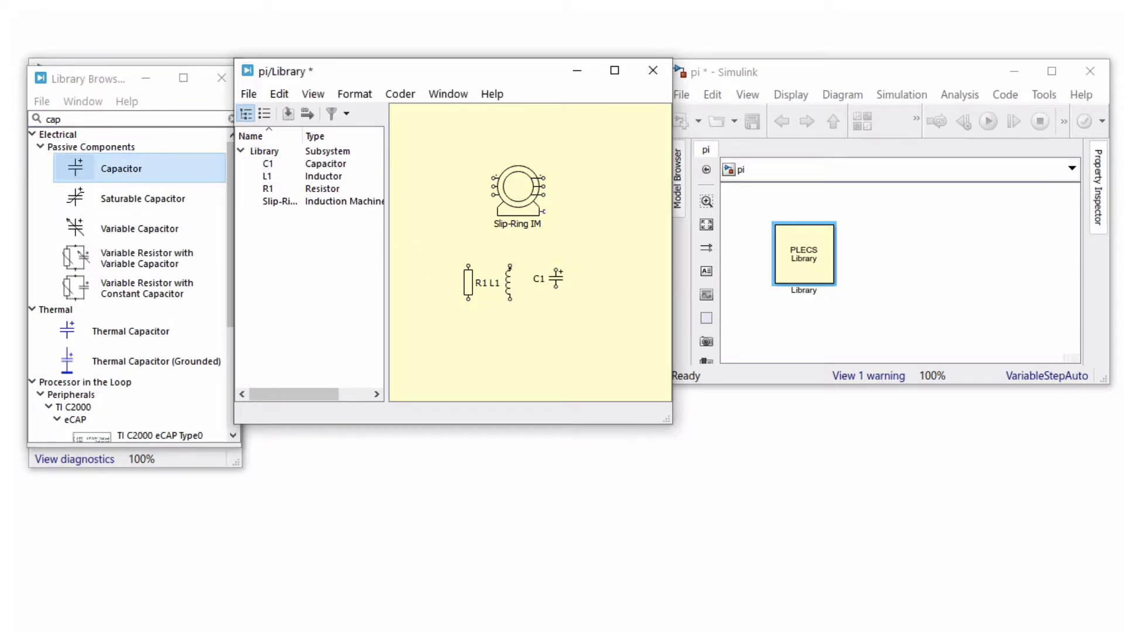
Delete all the test blocks and place a single Subsystem block in the library
key("ctrl+a")
key("Delete")
double_click(62, 118)
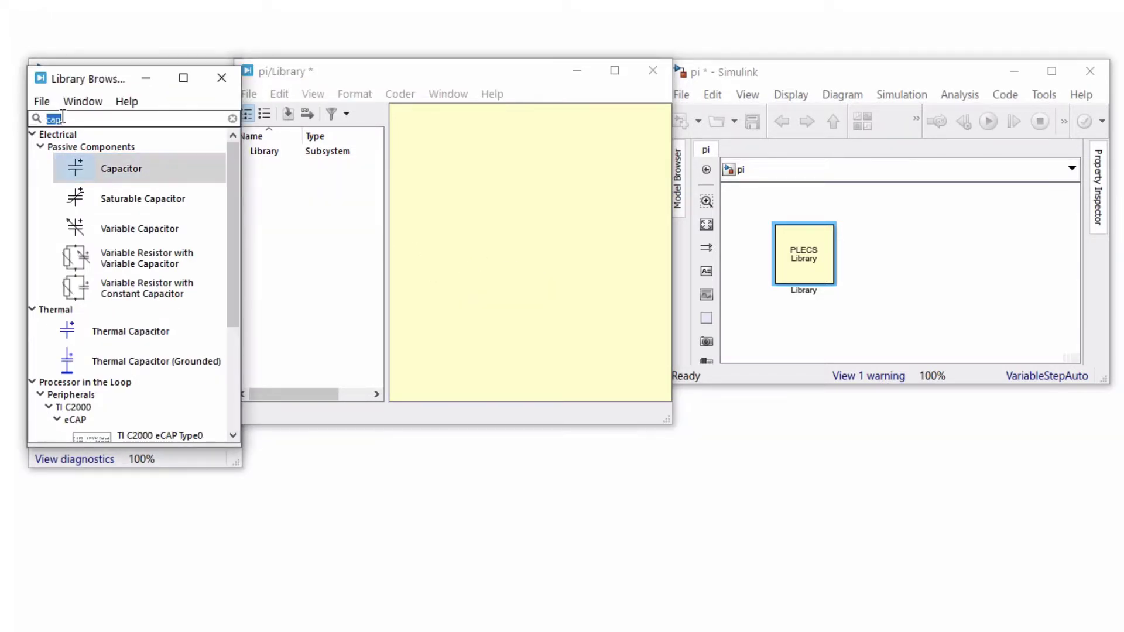
type("sub")
left_click_drag(66, 155, 497, 225)
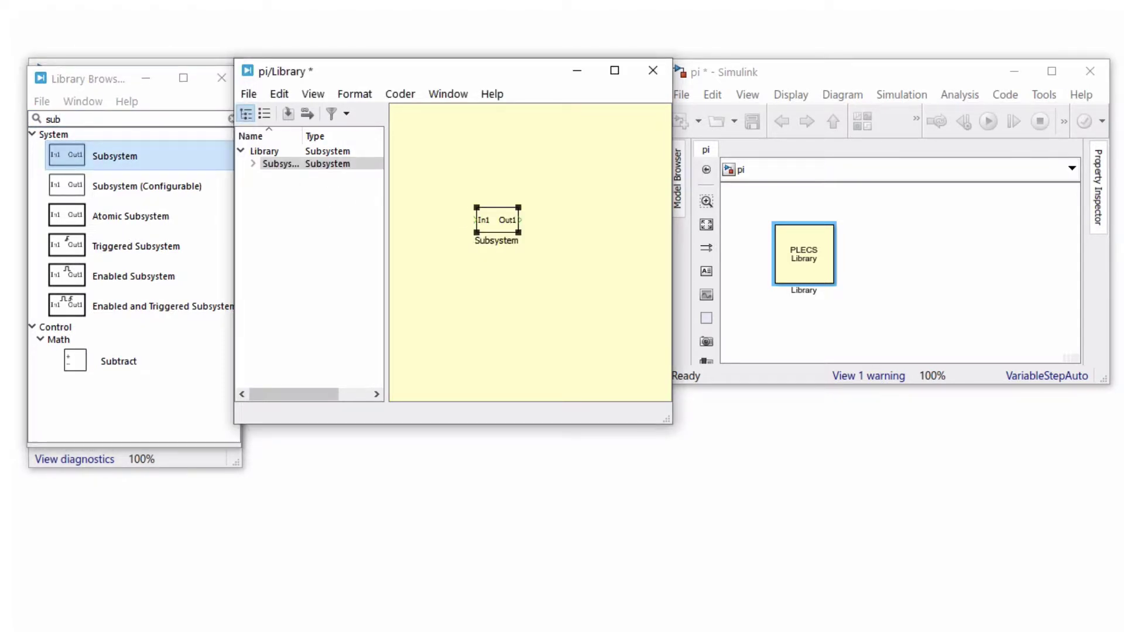
Inside the Subsystem, add a Gain block and delete the direct In1-to-Out1 connection
double_click(496, 221)
double_click(116, 117)
type("gain")
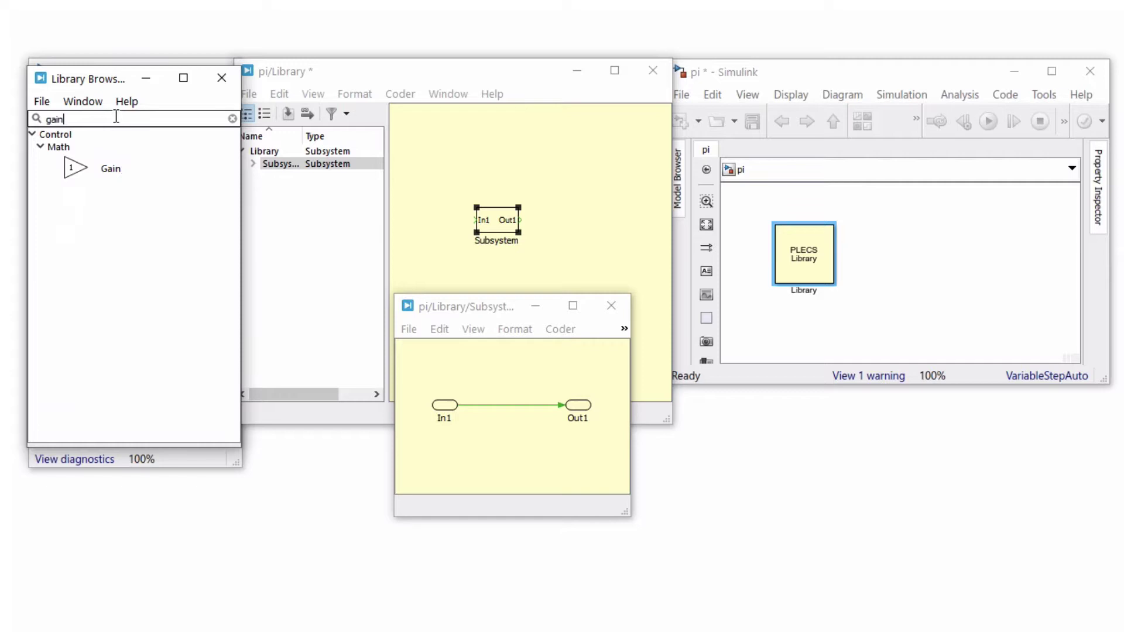
left_click_drag(76, 169, 500, 408)
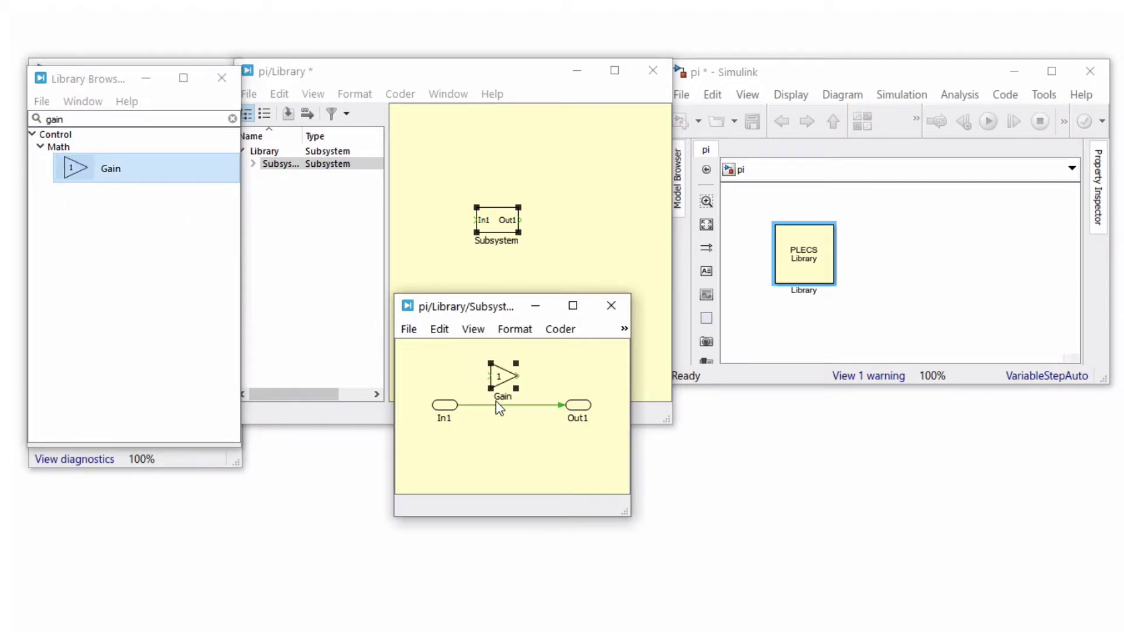
key("Delete")
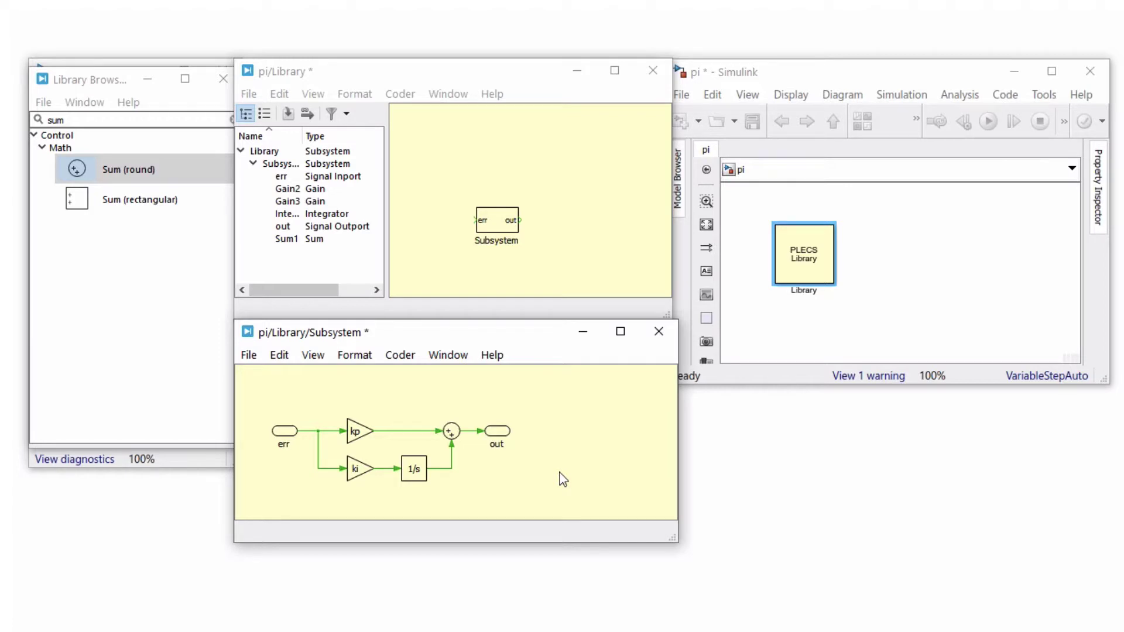
Create a mask on the Subsystem with kp and ki gain parameters, then apply and confirm
right_click(503, 226)
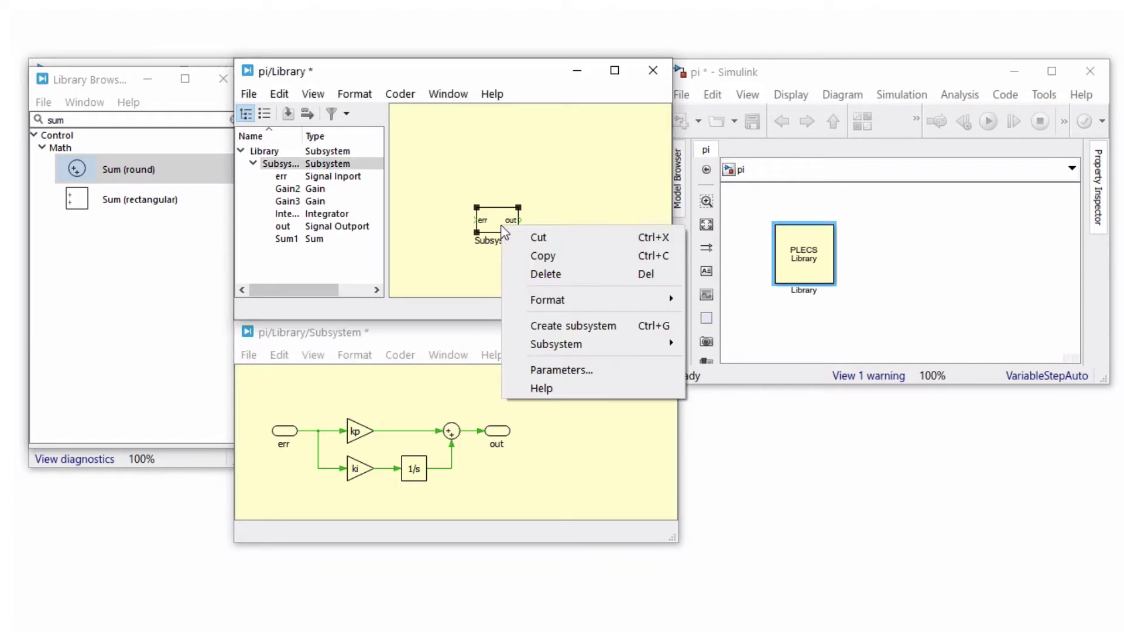
mouse_move(556, 345)
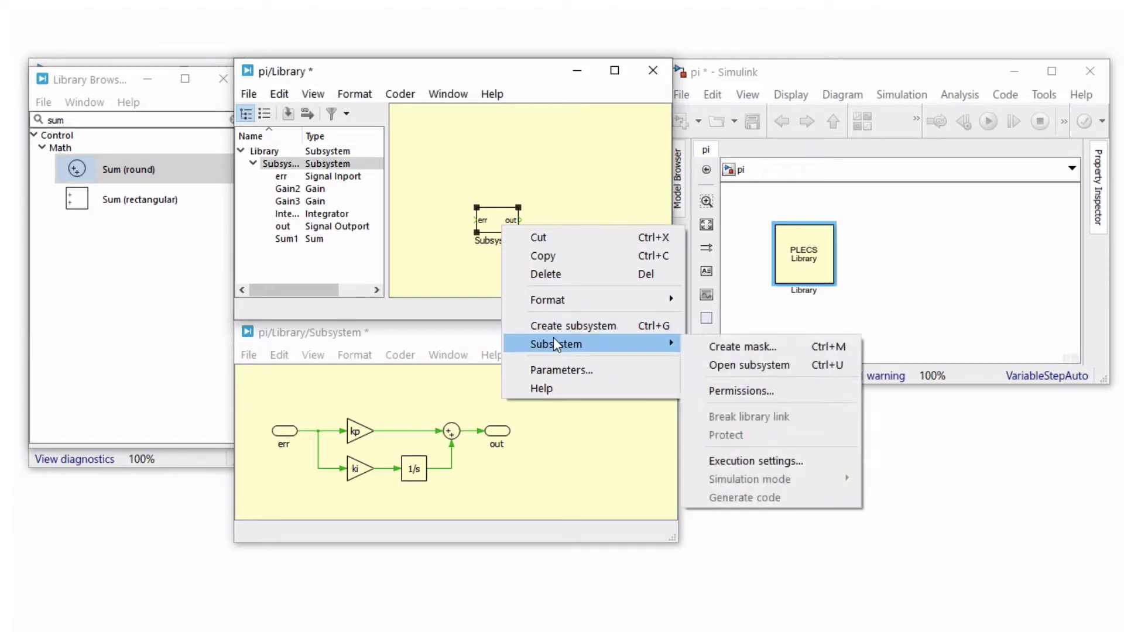
left_click(796, 347)
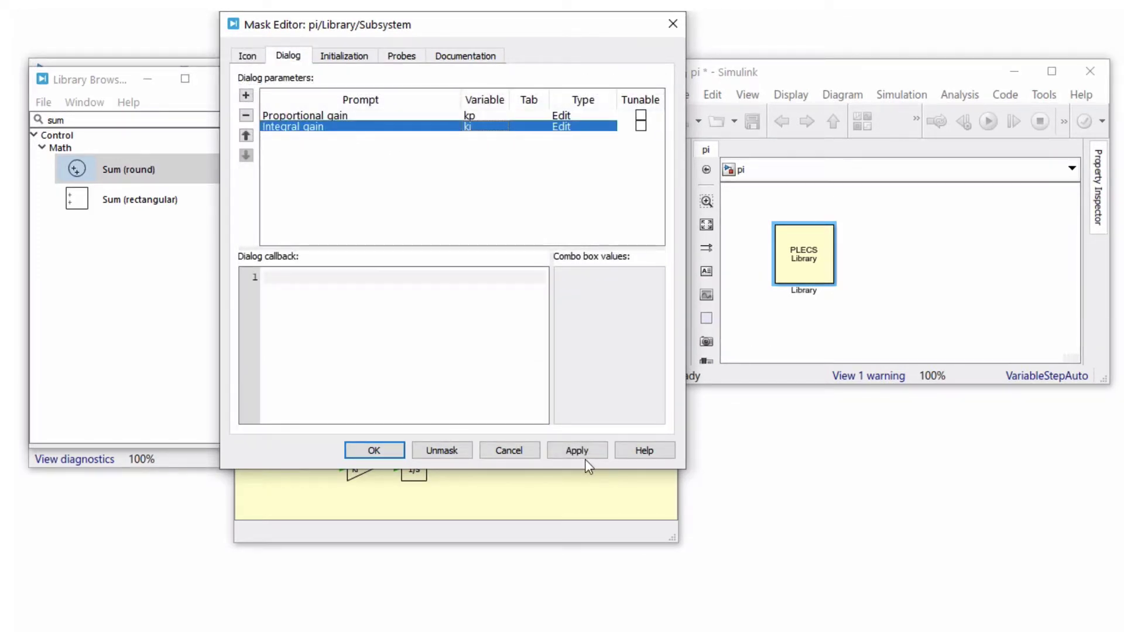
left_click(584, 456)
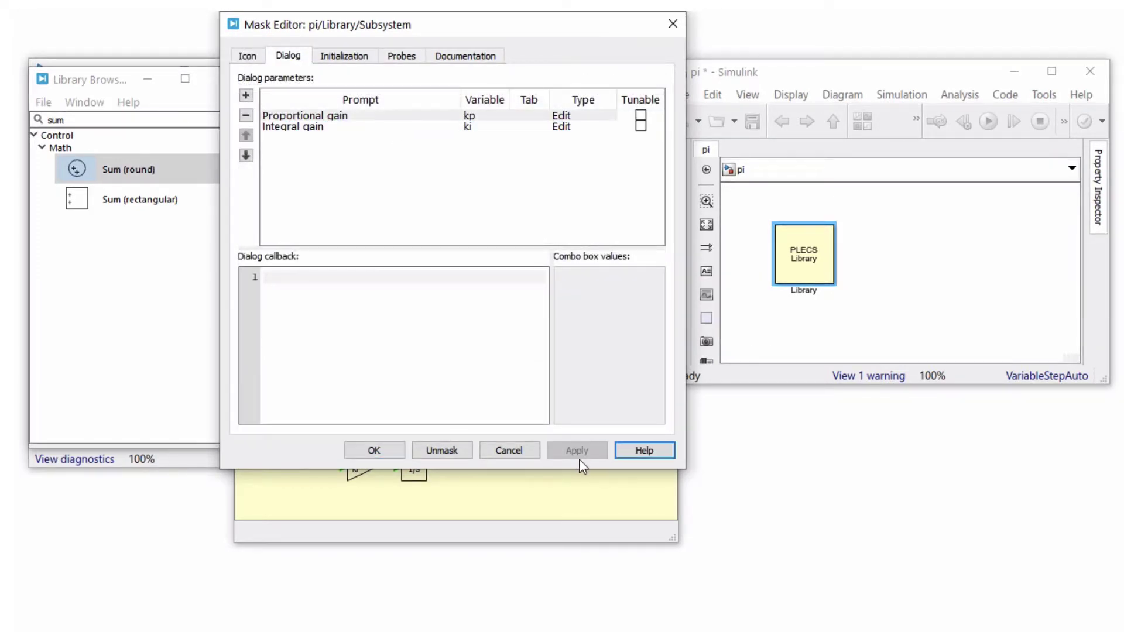
left_click(377, 452)
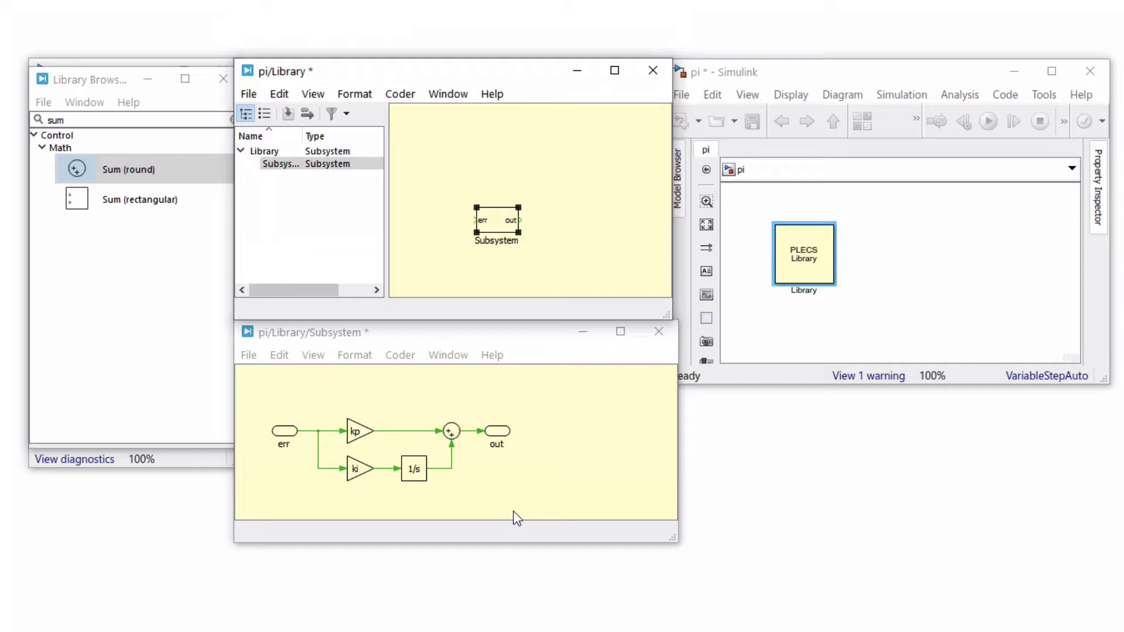
Save the pi library model from its Simulink window, clearing the unsaved-changes marks
left_click(736, 192)
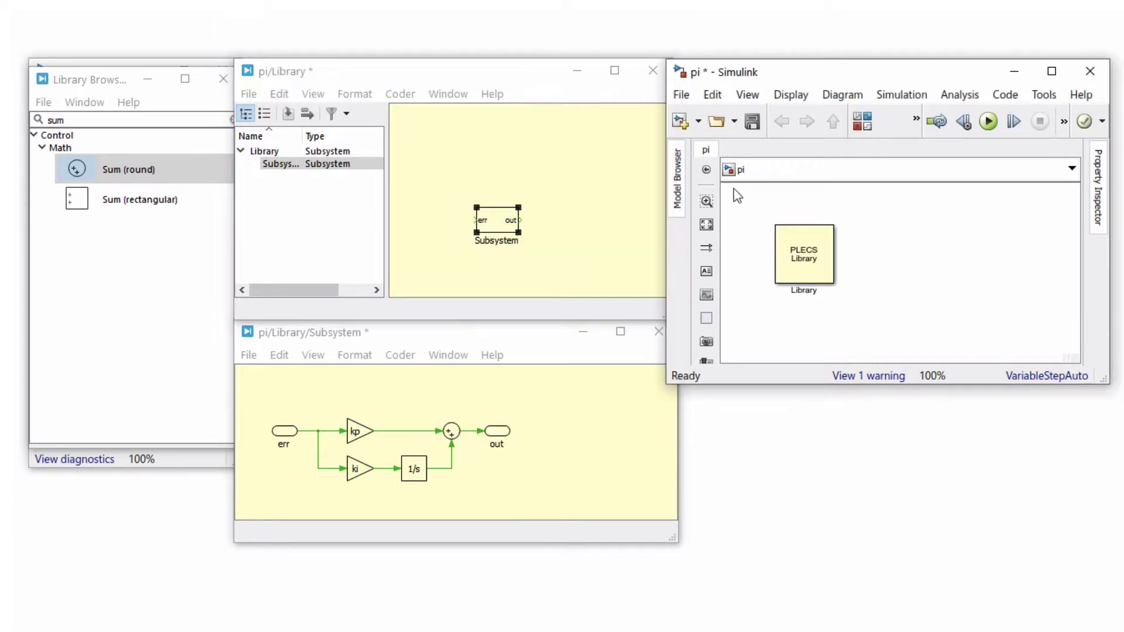
left_click(682, 95)
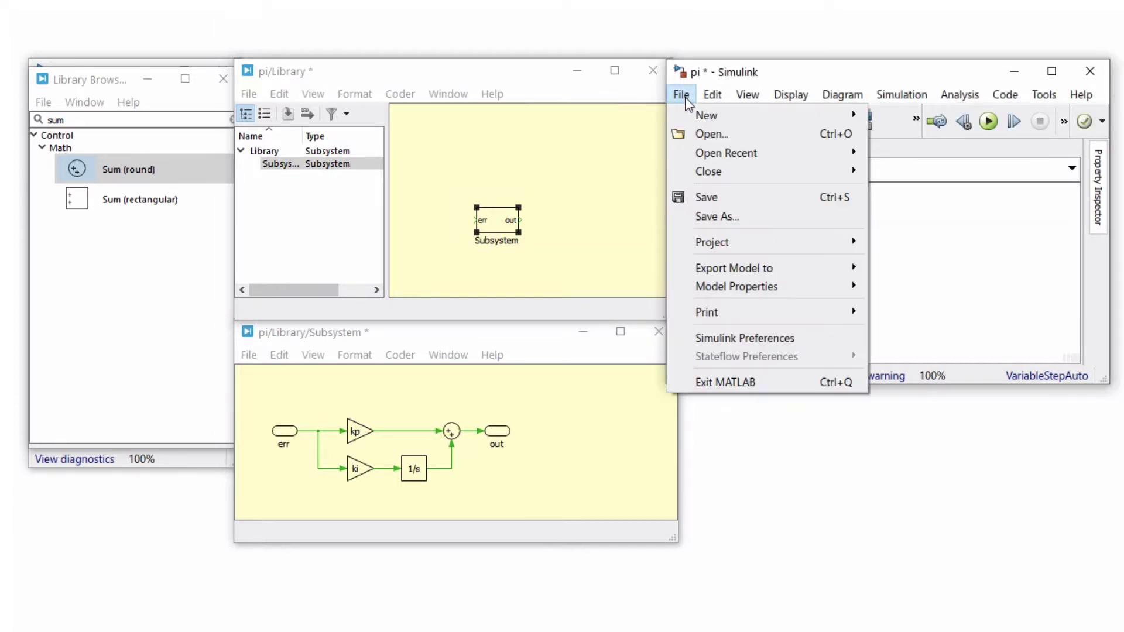
left_click(712, 197)
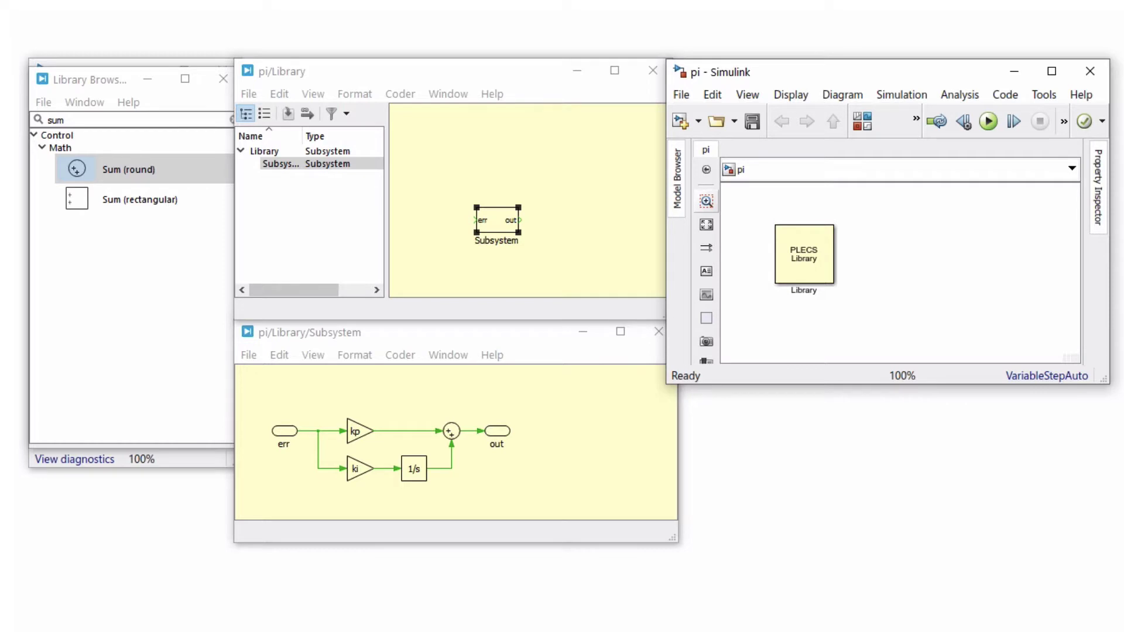
left_click(256, 381)
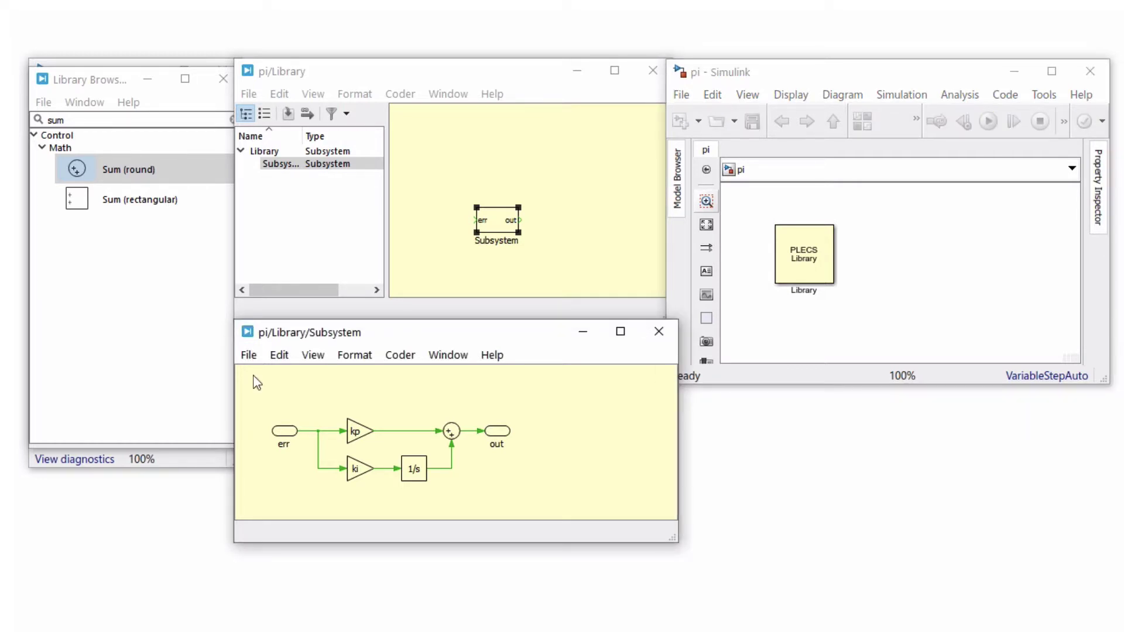
left_click(249, 354)
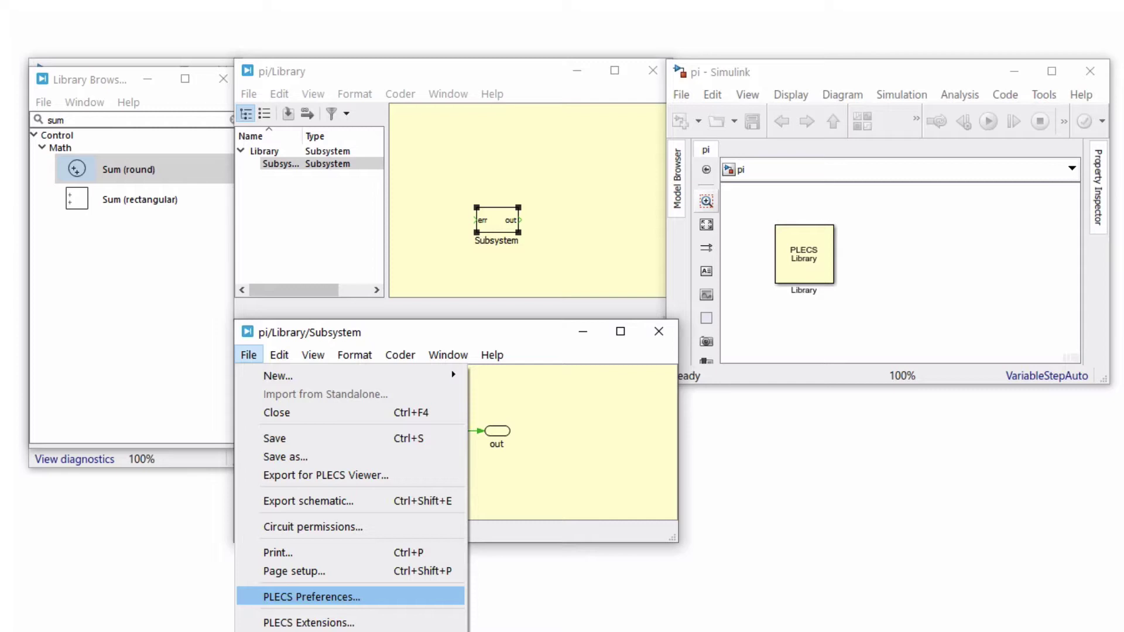
In PLECS Preferences, add pi.slx as a user library with description 'pi' and apply
left_click(311, 596)
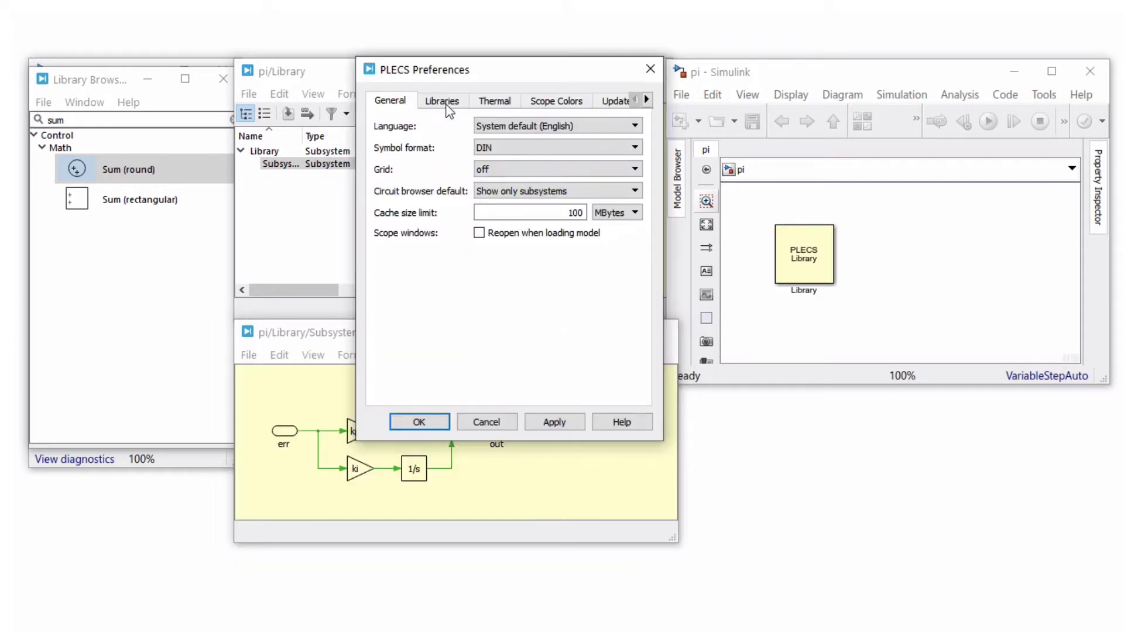
left_click(447, 106)
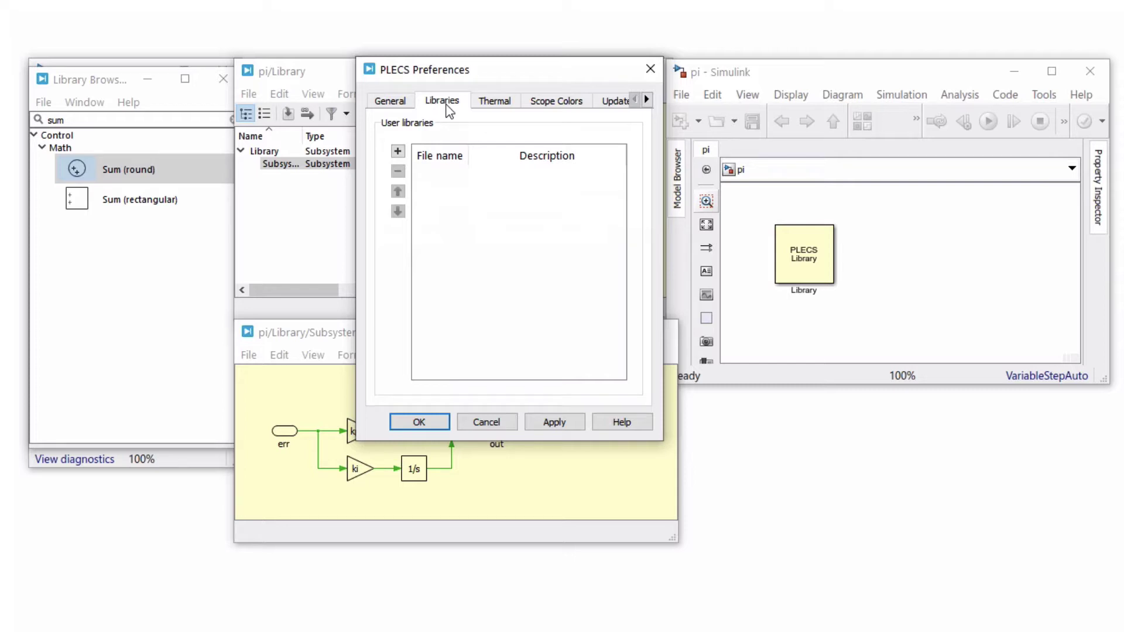
left_click(398, 153)
left_click(540, 218)
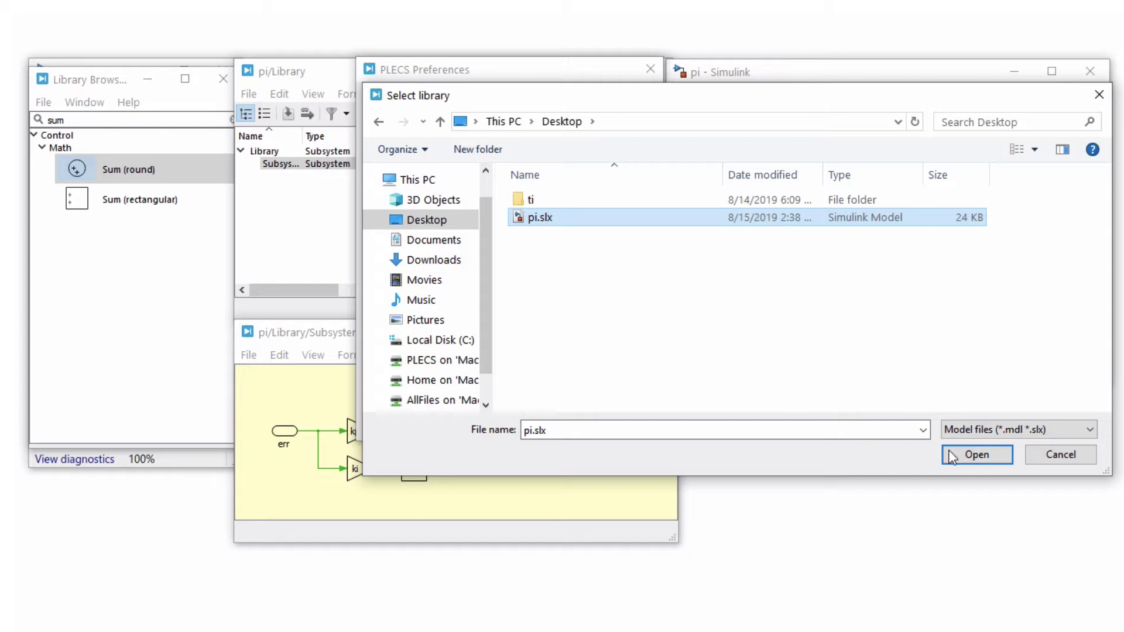
left_click(967, 455)
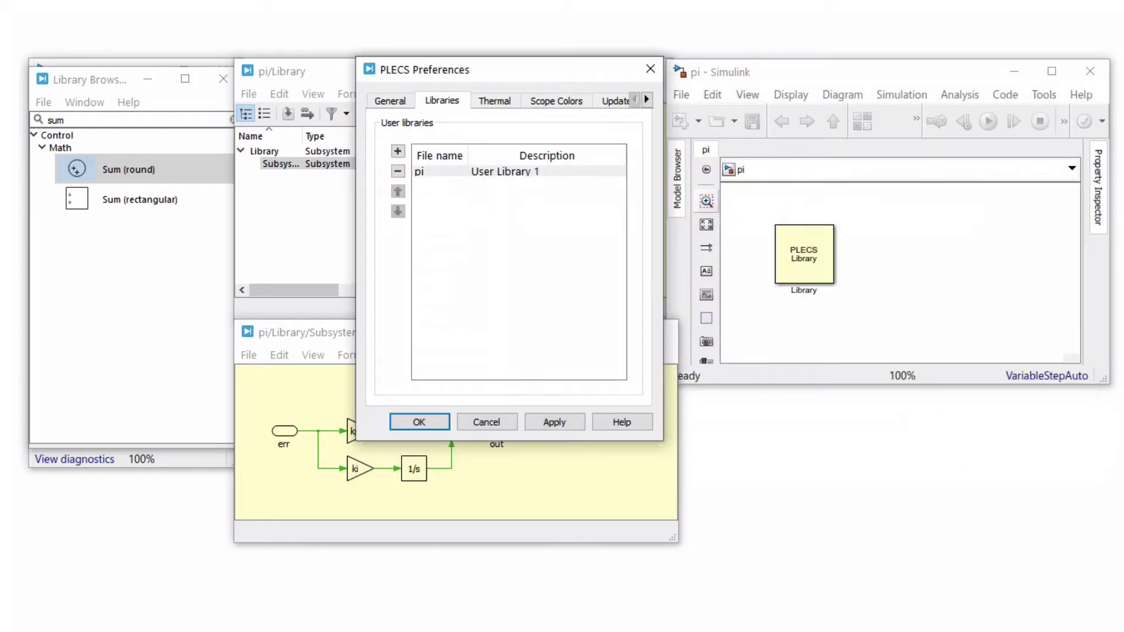
double_click(534, 172)
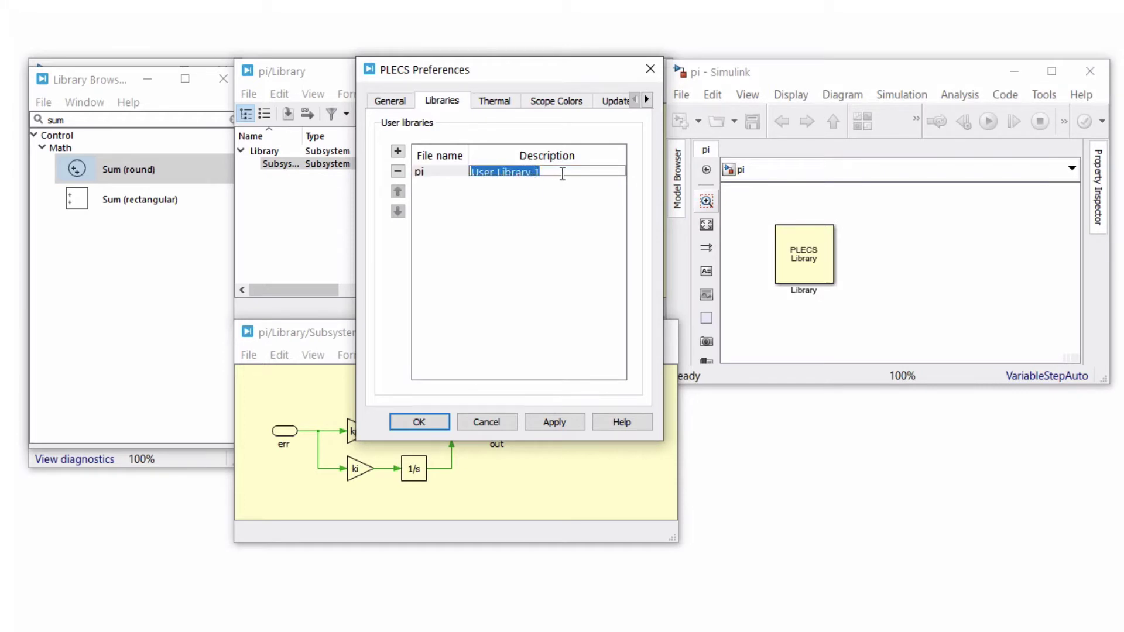
type("pi")
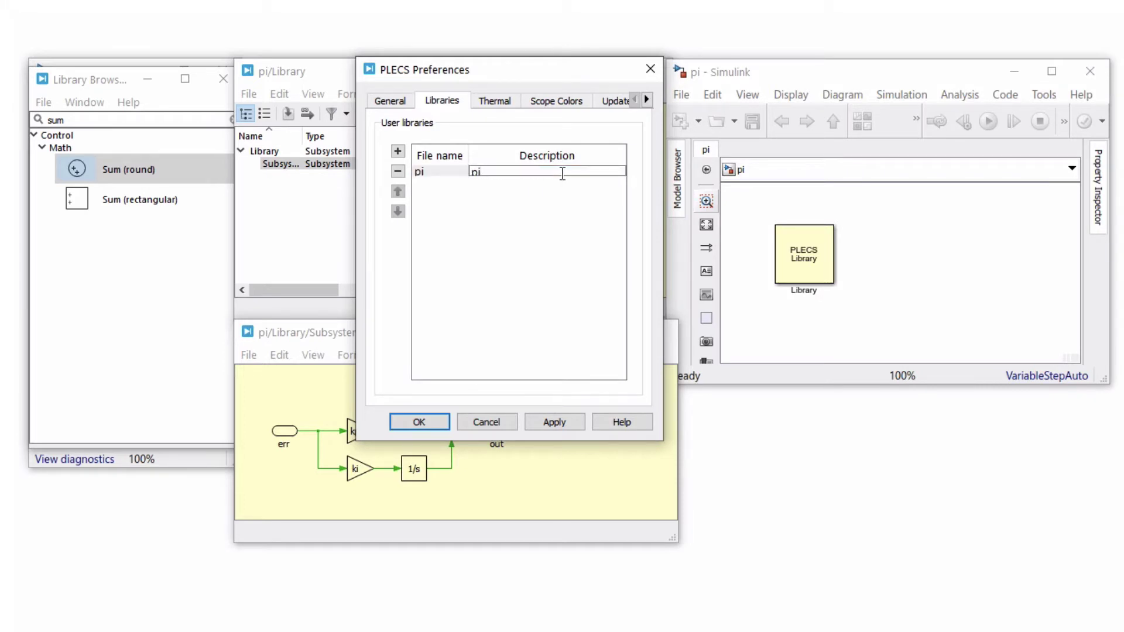
key("Return")
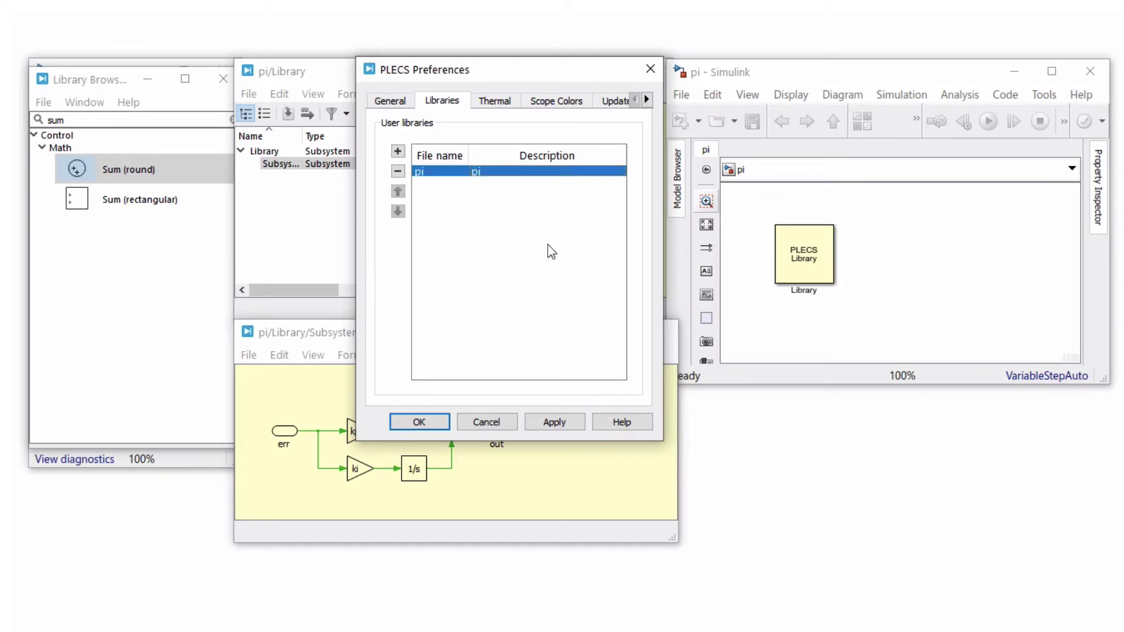
left_click(552, 422)
Close PLECS Preferences, then add the Desktop folder to MATLAB's search path and save it
left_click(432, 423)
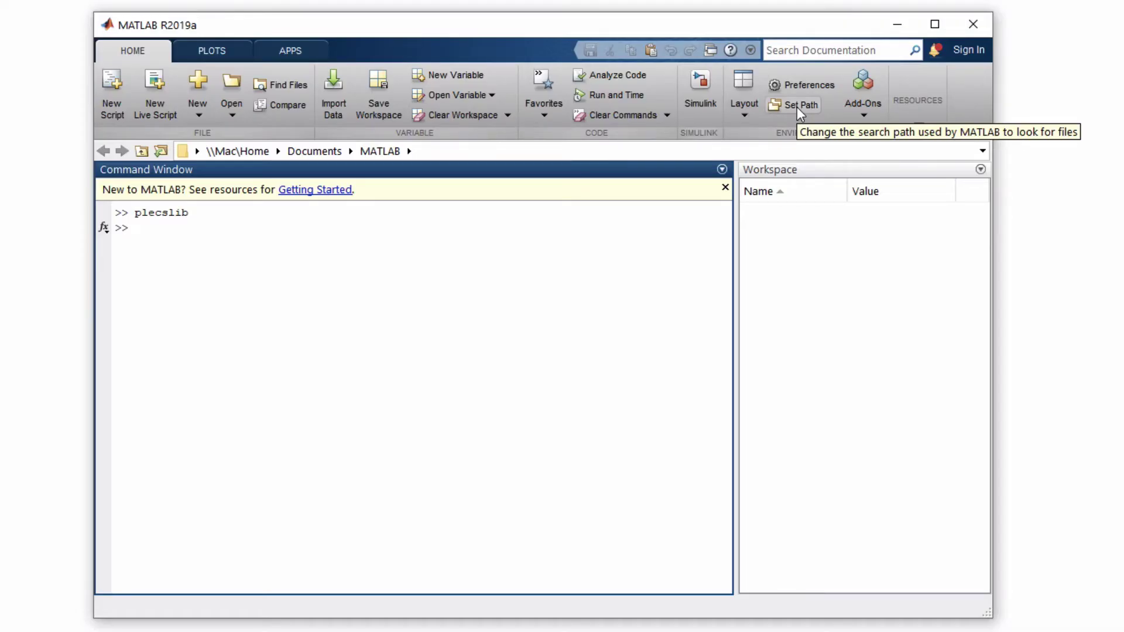
left_click(796, 107)
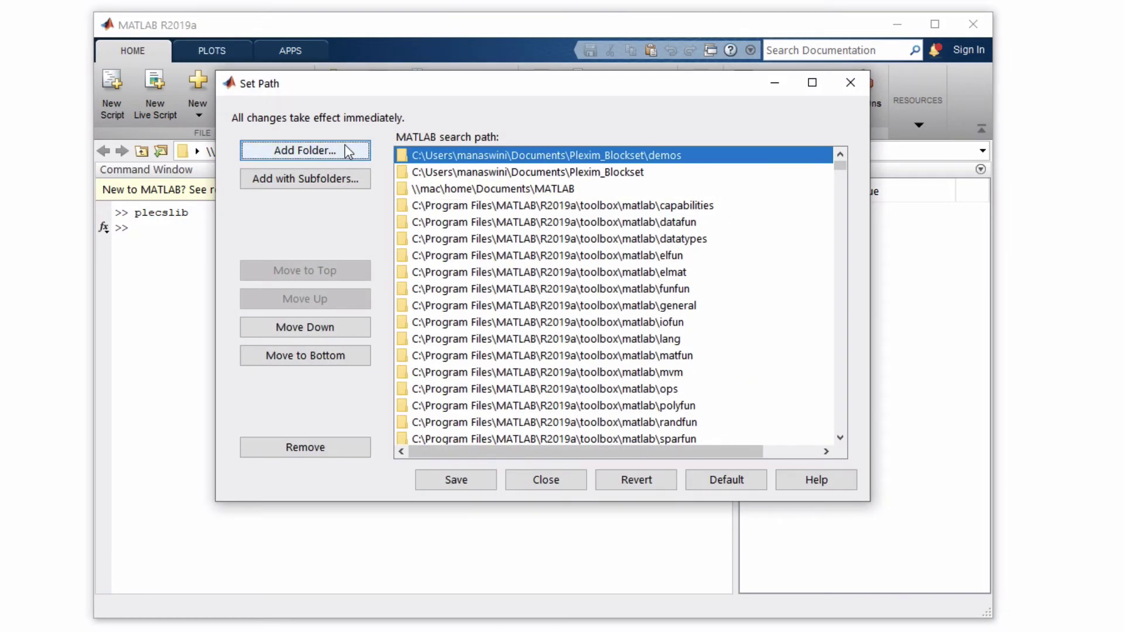
left_click(349, 151)
left_click(296, 233)
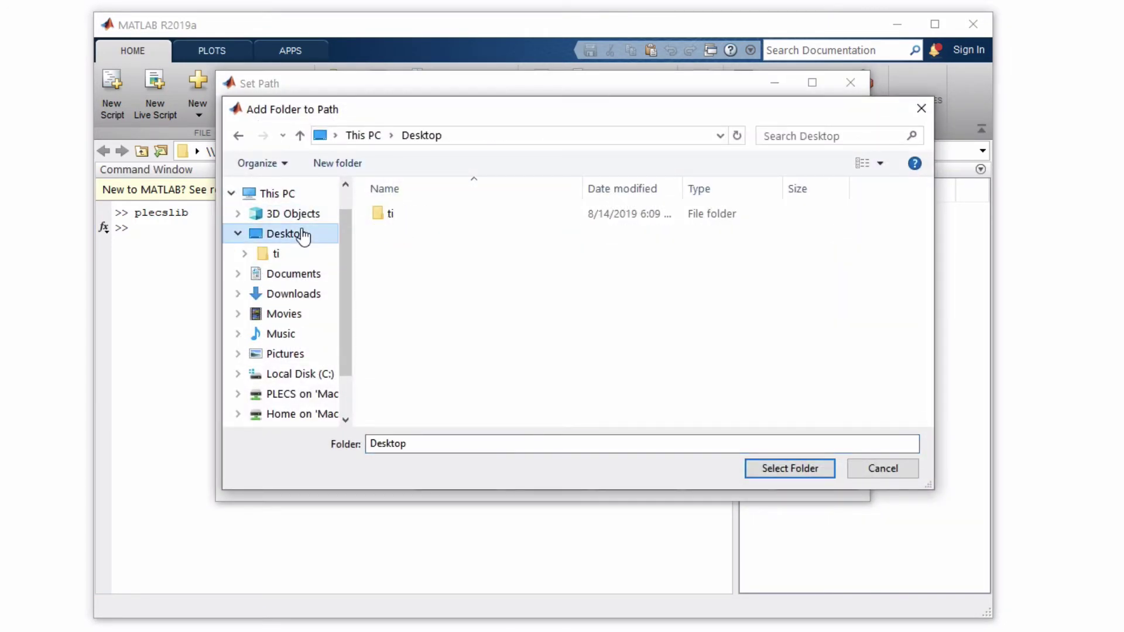
left_click(790, 468)
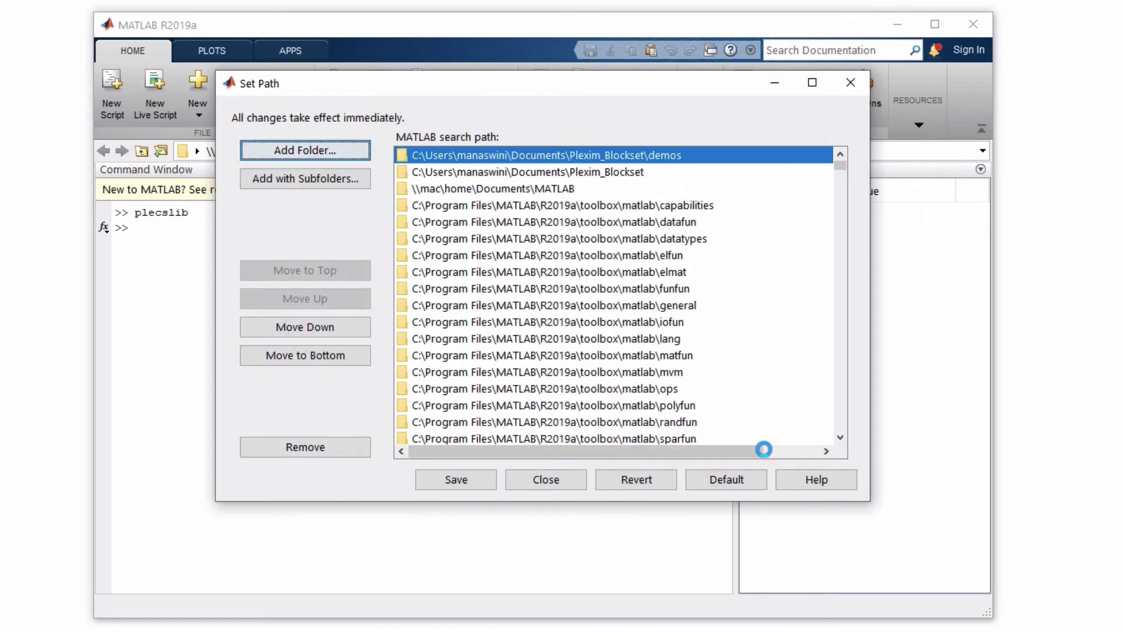
left_click(431, 479)
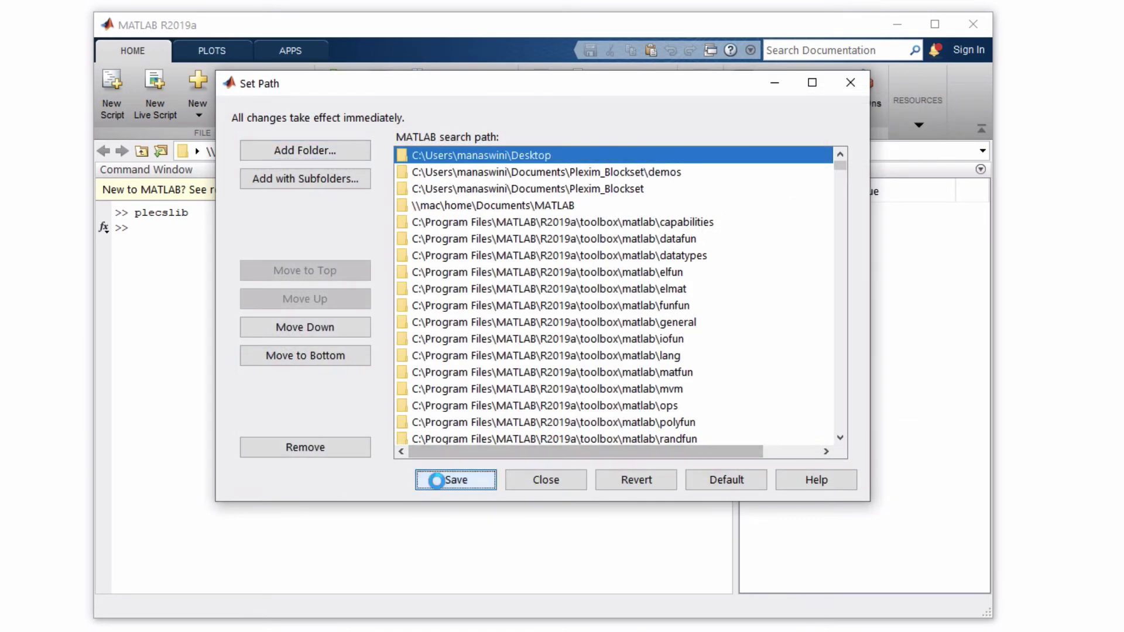
Close the Set Path dialog and expand the pi library to reveal its Subsystem block
left_click(544, 490)
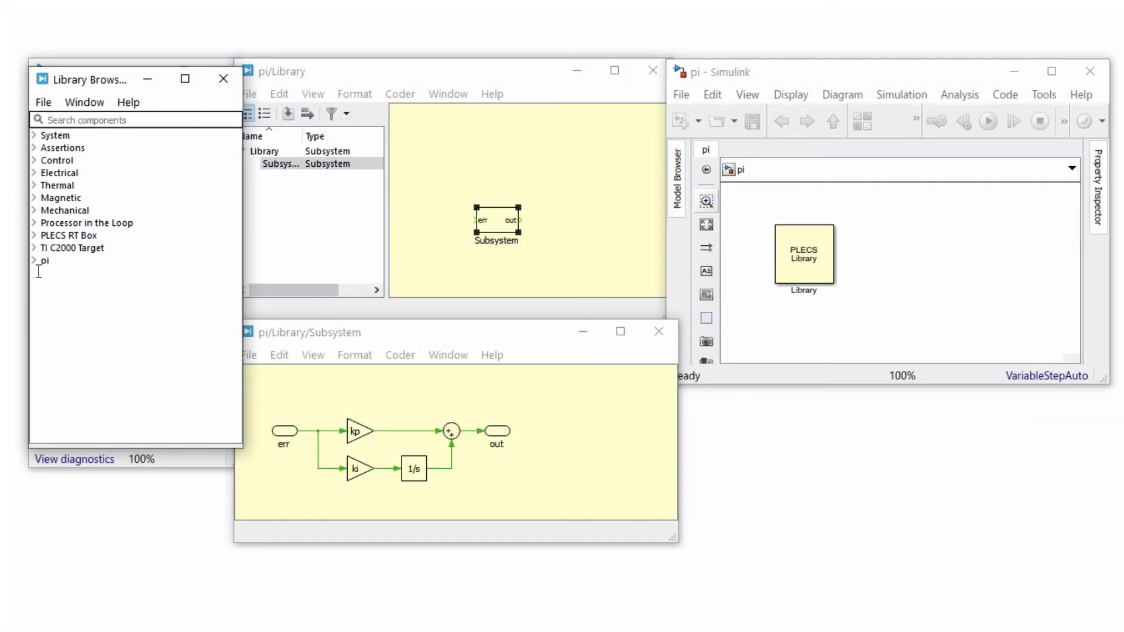
left_click(34, 260)
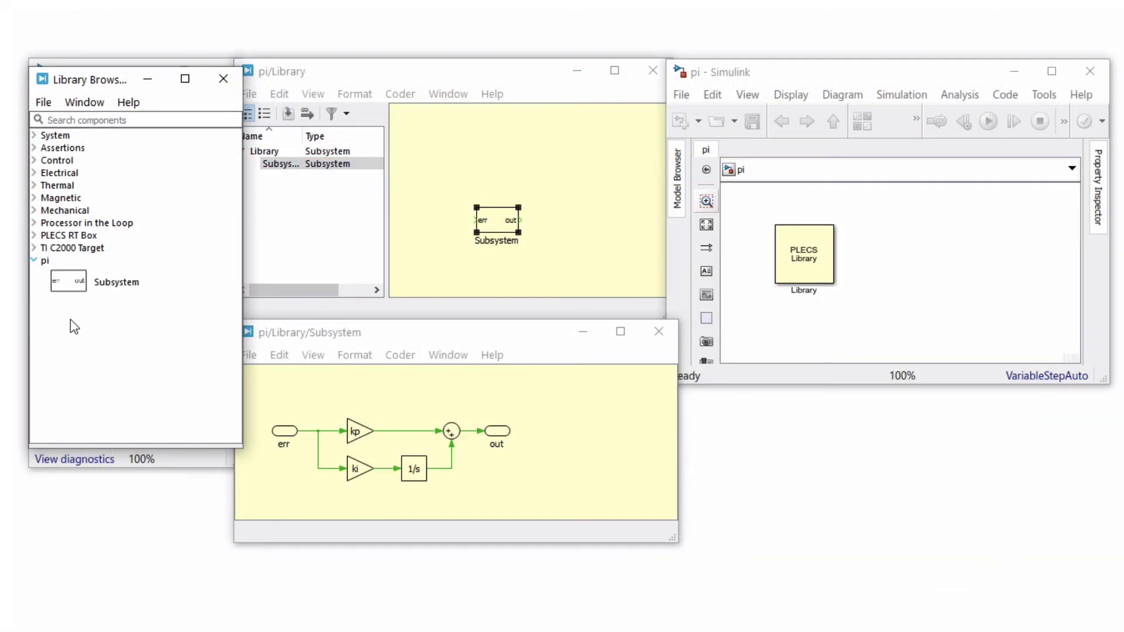